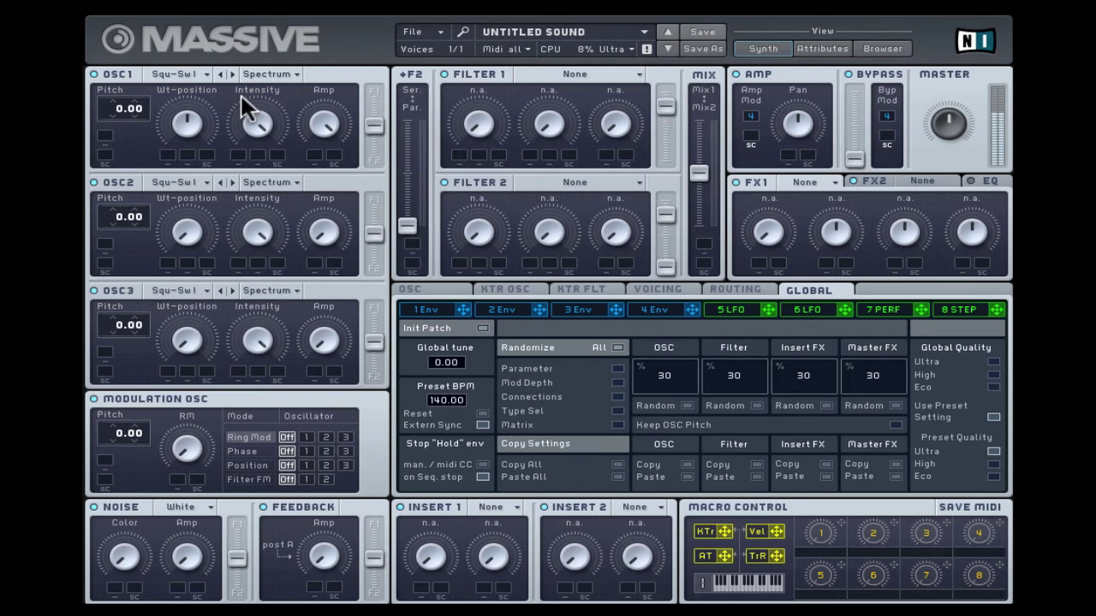
- Switch OSC1 and OSC2 to the Sin-Square wavetable and push the oscillator mix fully to Mix1
click(192, 77)
click(247, 129)
click(188, 180)
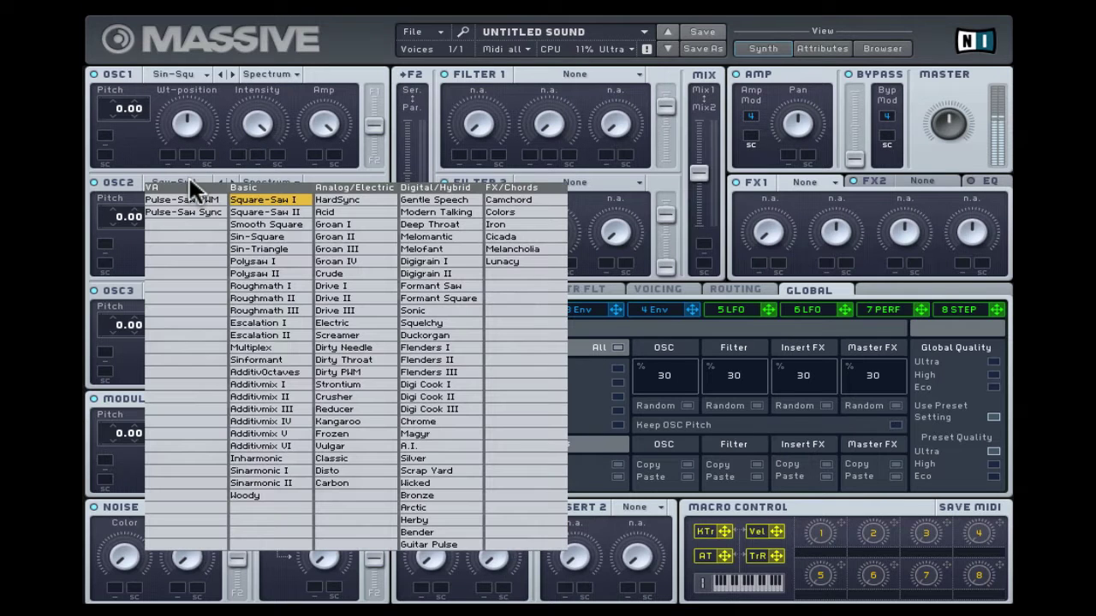
click(257, 237)
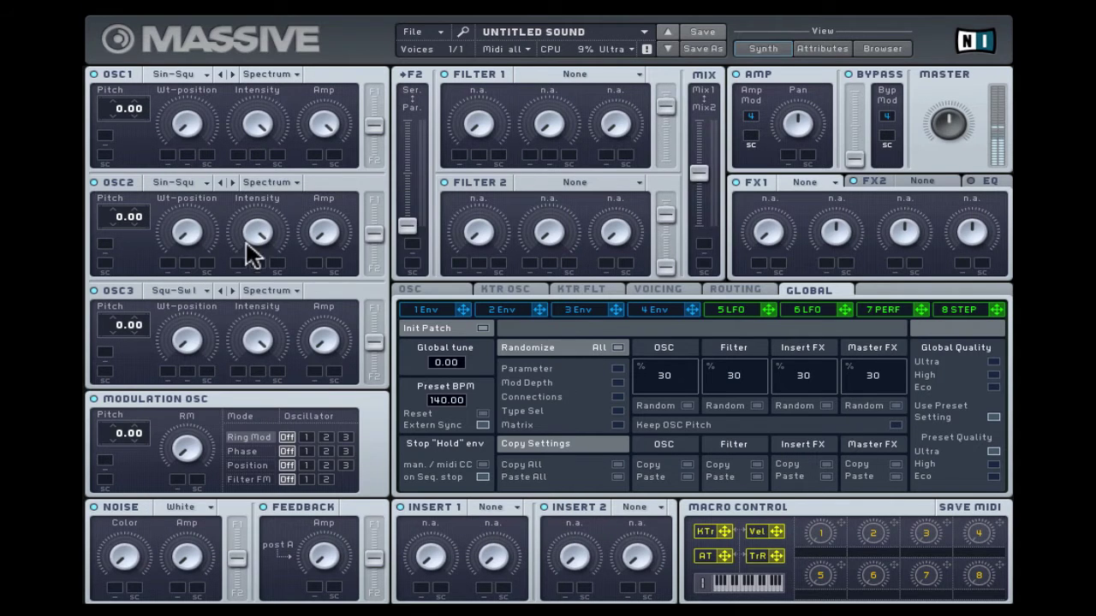
drag(690, 157, 691, 80)
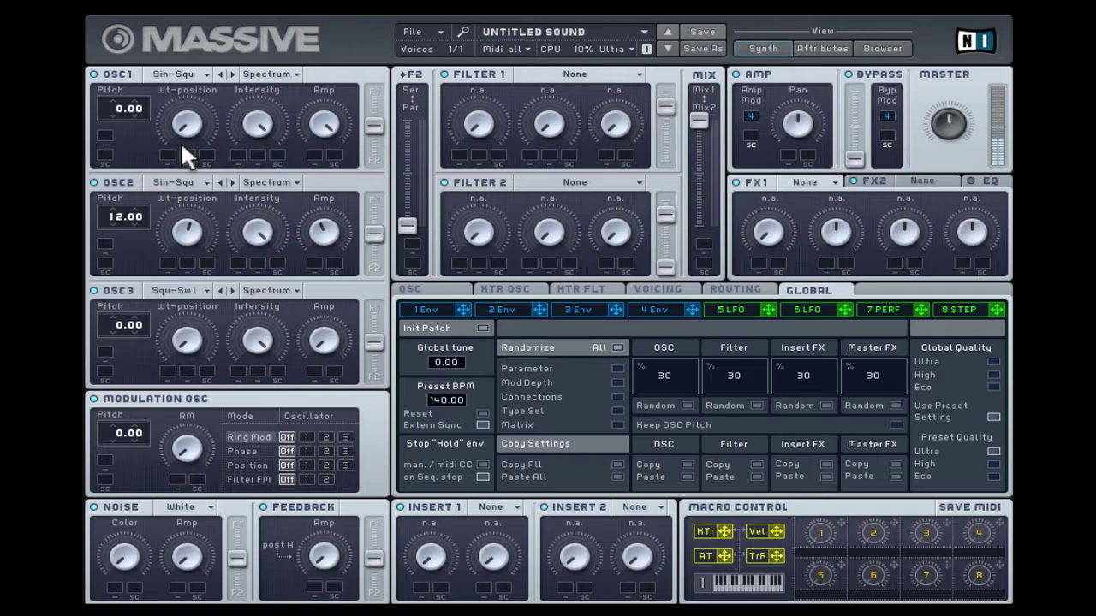
- Set Filter 1 to the Daft type and raise its Resonance
click(604, 76)
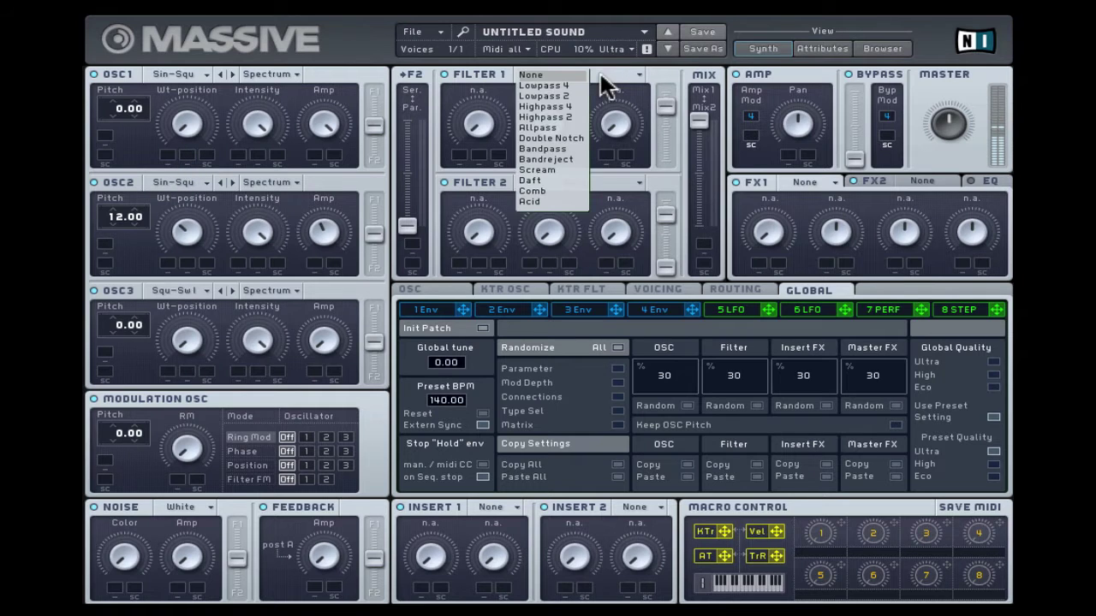
click(566, 180)
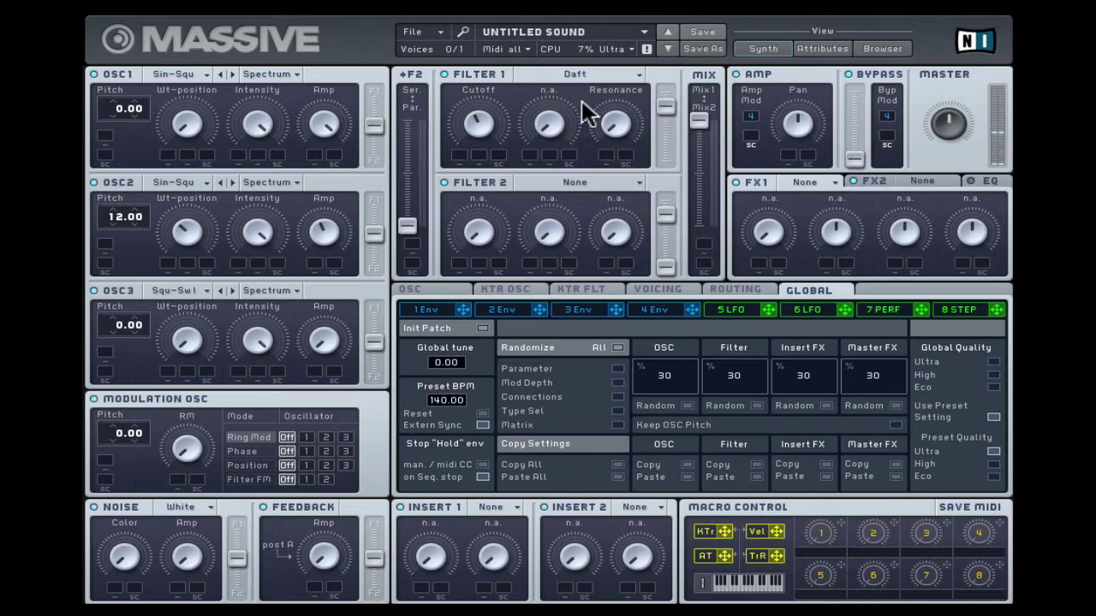
drag(610, 125, 599, 59)
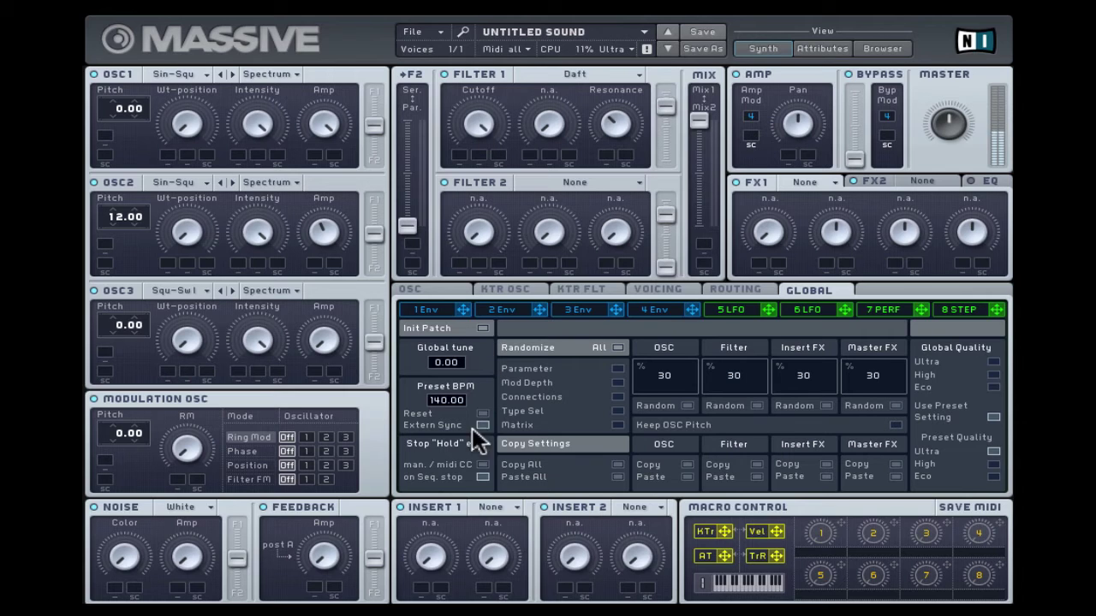
- Put a Clip effect in Insert 1, route it before Filter 1, and raise its dry/wet slightly
click(496, 509)
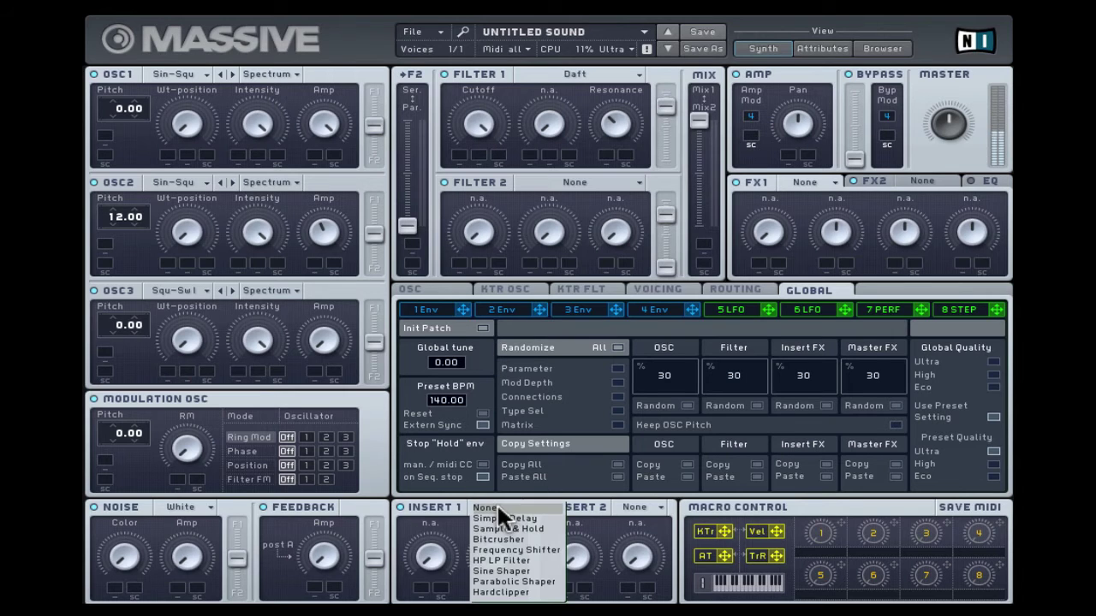
click(518, 601)
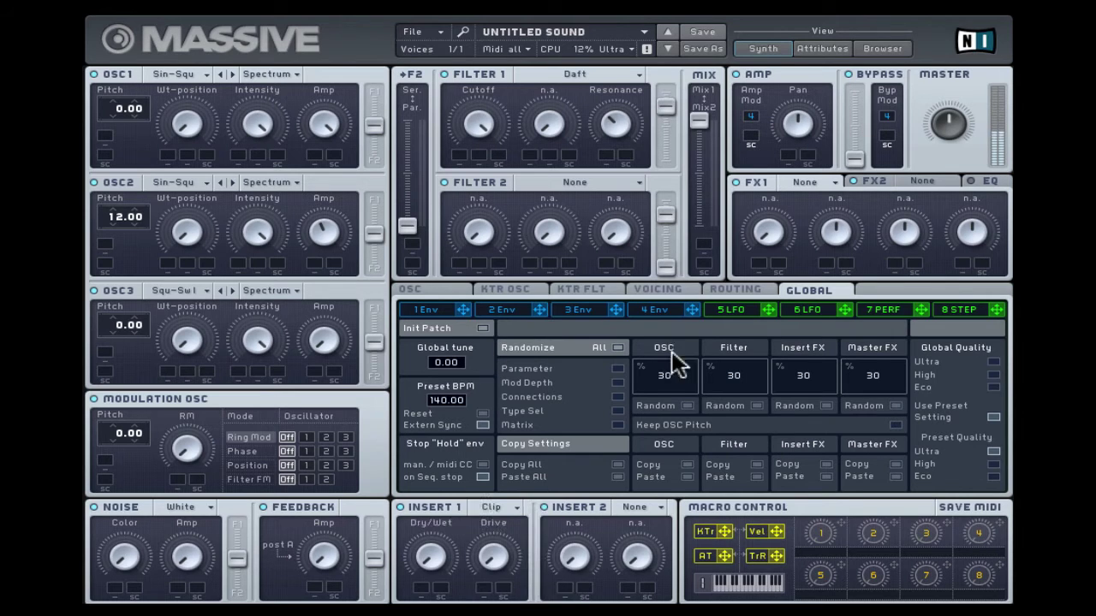
click(732, 286)
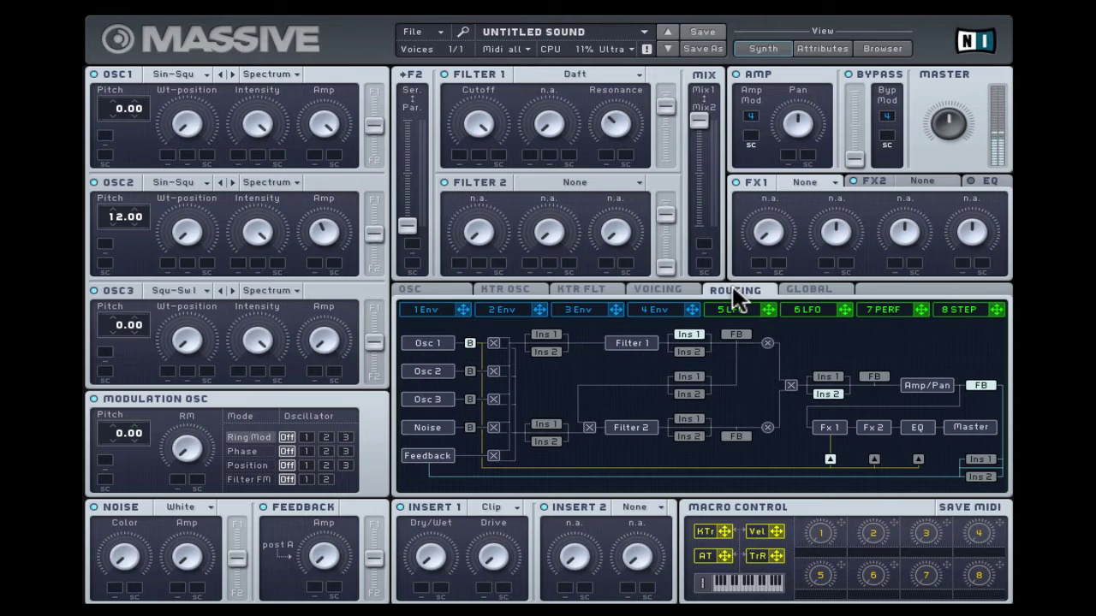
click(552, 339)
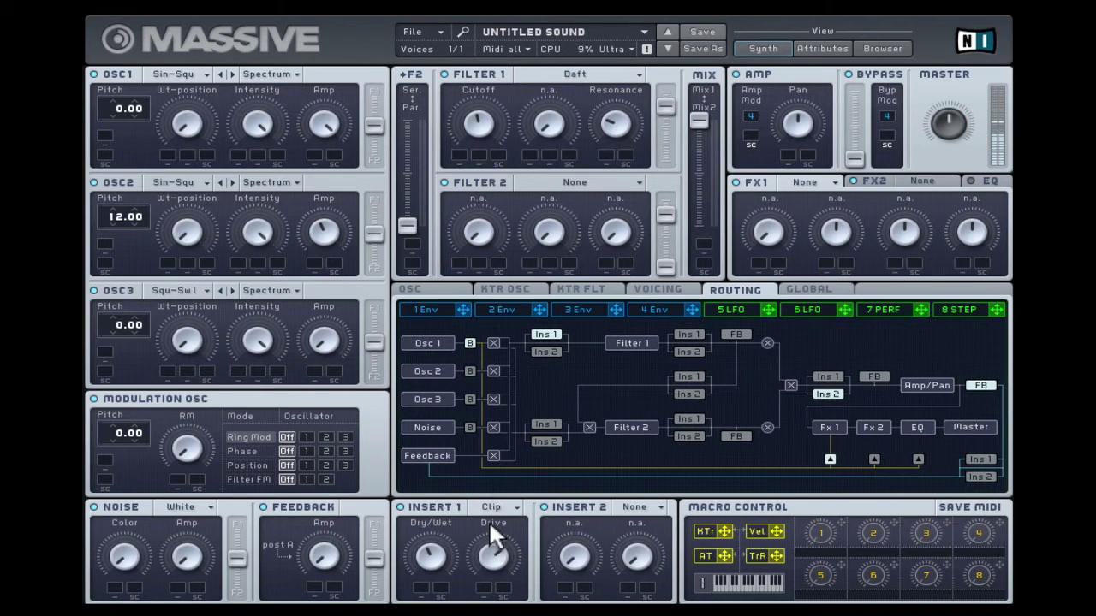
drag(435, 554, 435, 511)
- Set FX1 to Classic Tube with a low dry/wet mix
click(819, 183)
click(860, 336)
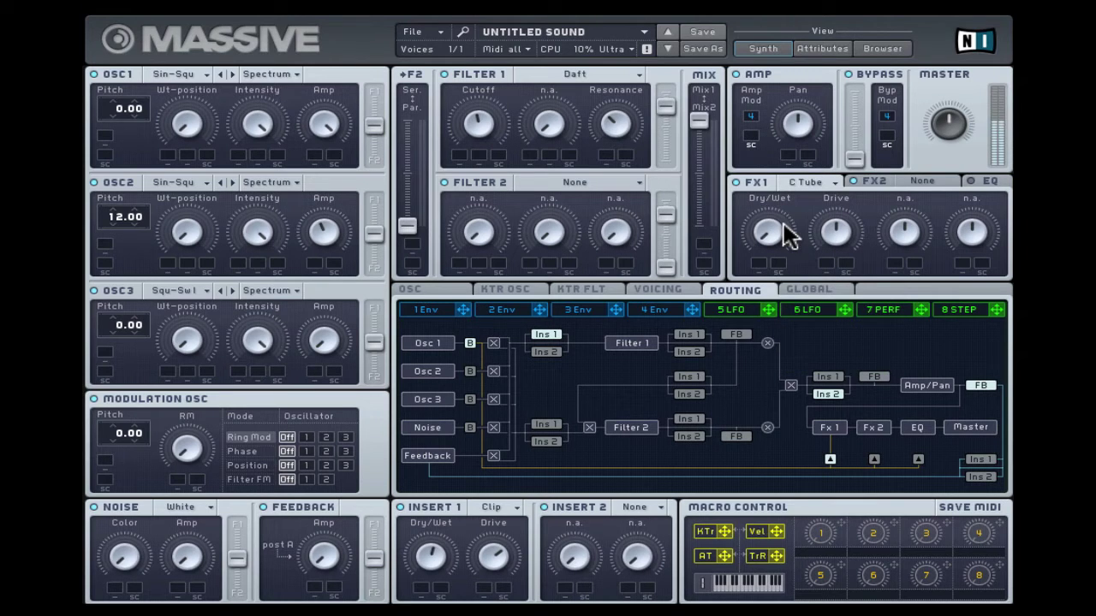
drag(783, 222, 777, 175)
- Shape envelope 4 with a fast attack, adjusted decay level and time, and a short release
click(667, 309)
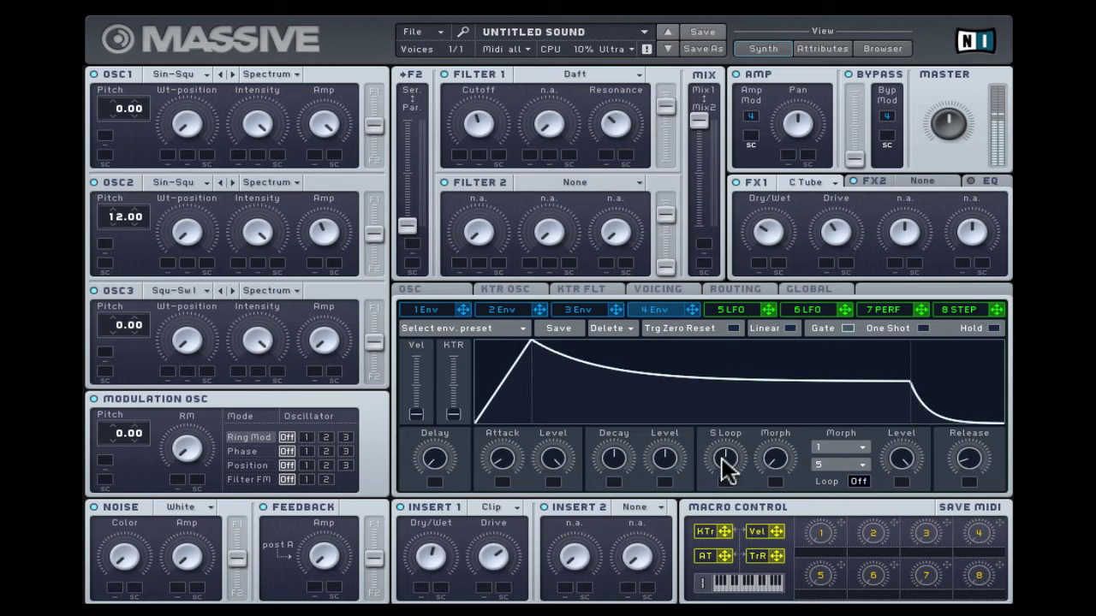
drag(677, 459, 675, 385)
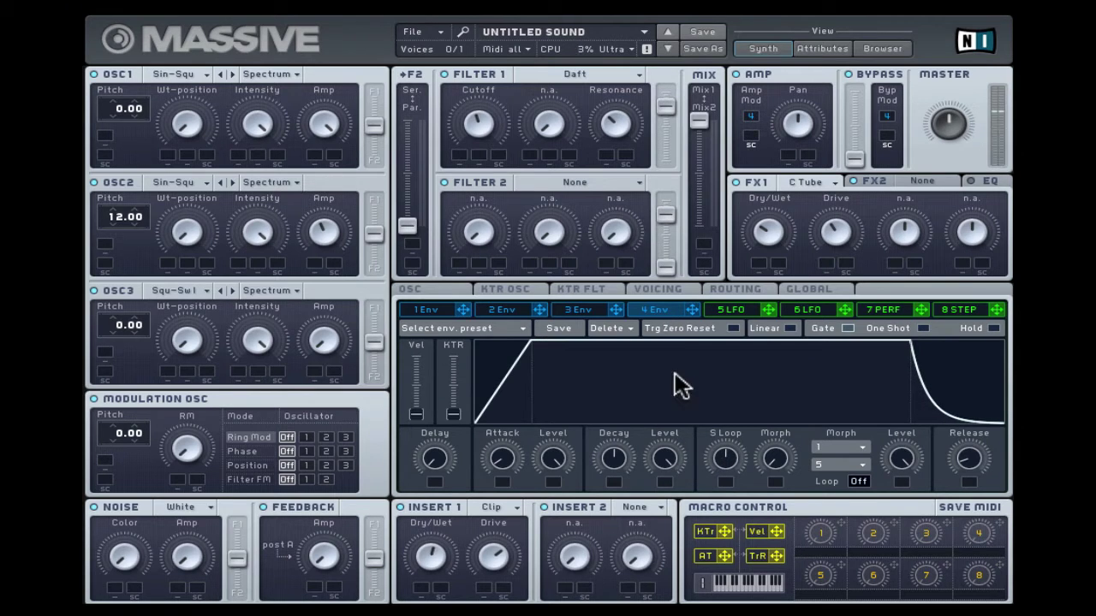
drag(501, 461, 497, 476)
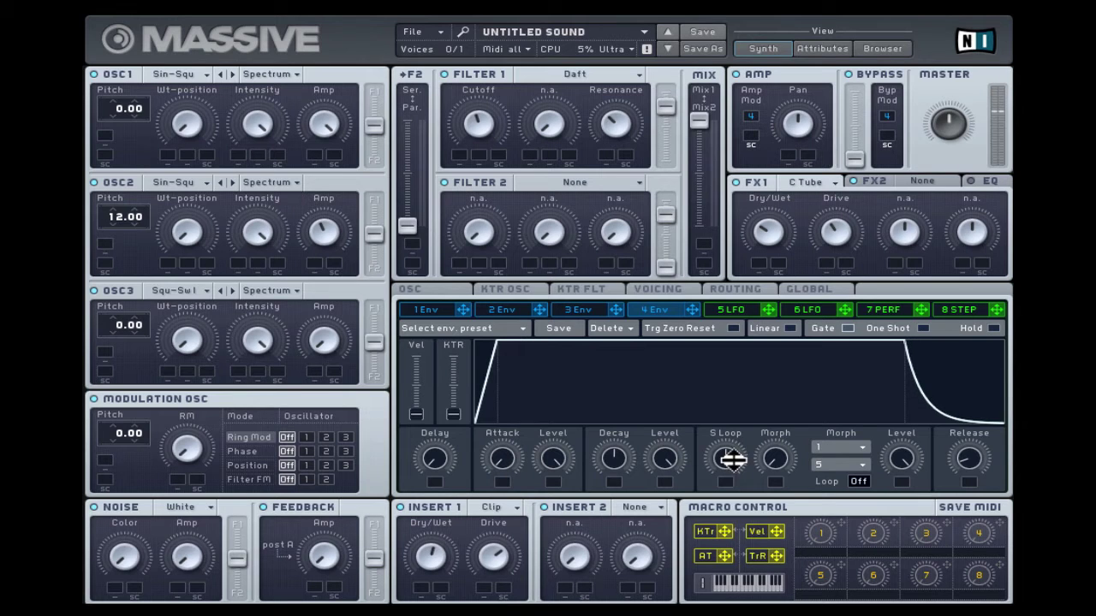
drag(956, 457, 964, 460)
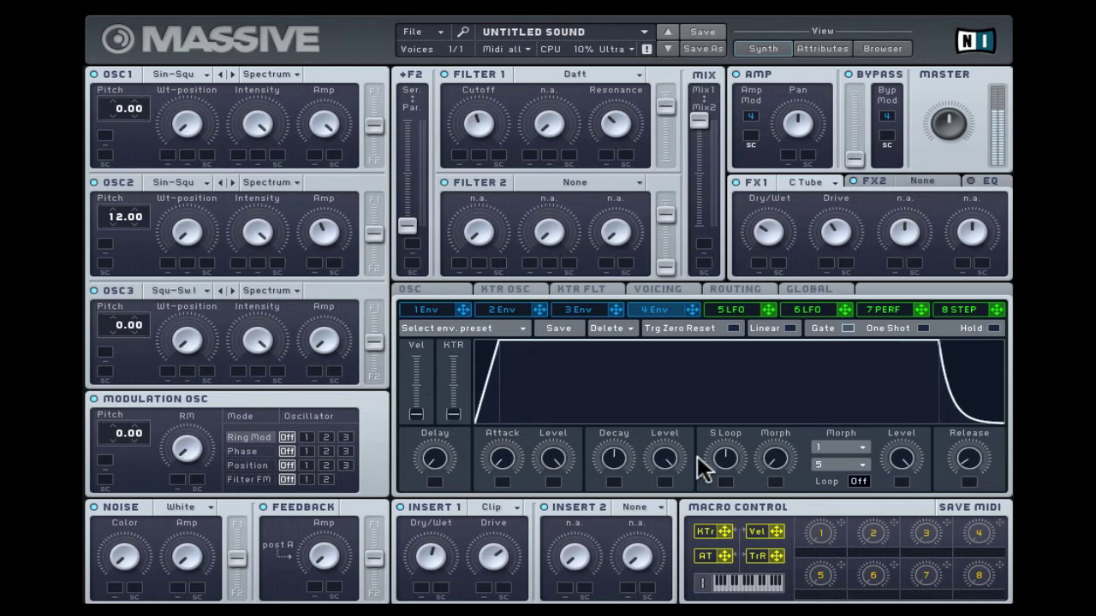
drag(665, 460, 673, 612)
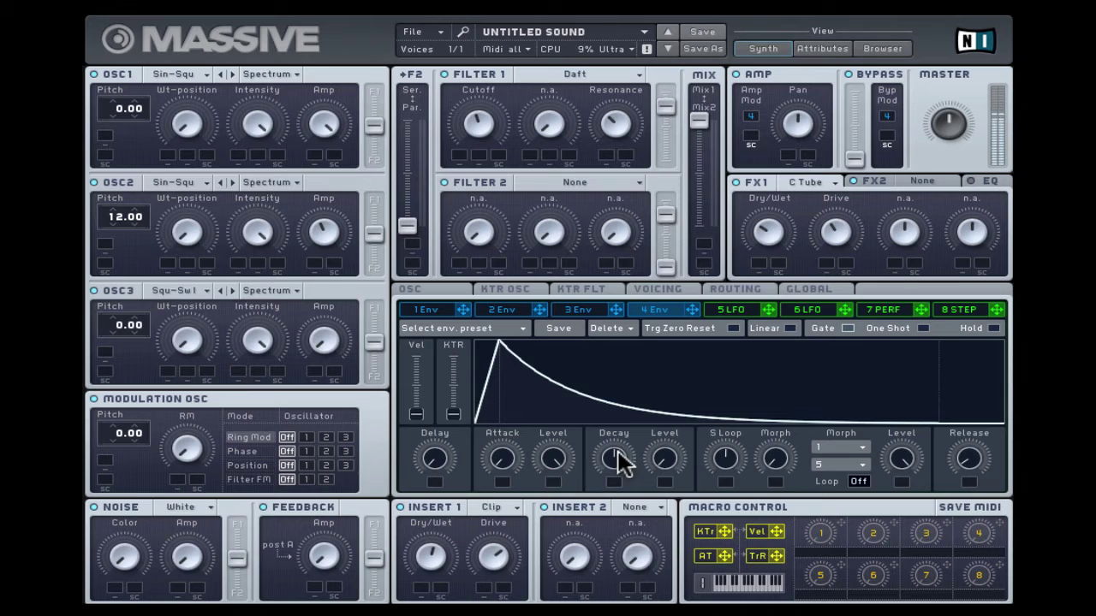
drag(619, 464, 613, 423)
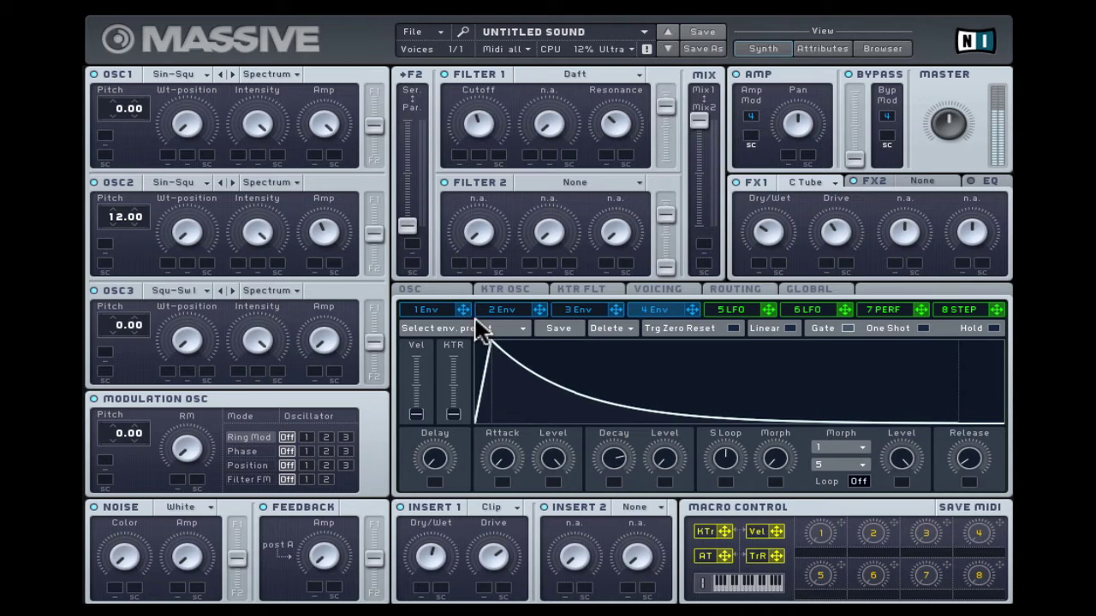
- Assign envelope 1 to OSC1 and OSC2 pitch at 64.00, shaped as a short decay to zero sustain
mouse_move(427, 290)
mouse_down()
mouse_move(117, 131)
mouse_move(106, 135)
mouse_move(135, 17)
mouse_up()
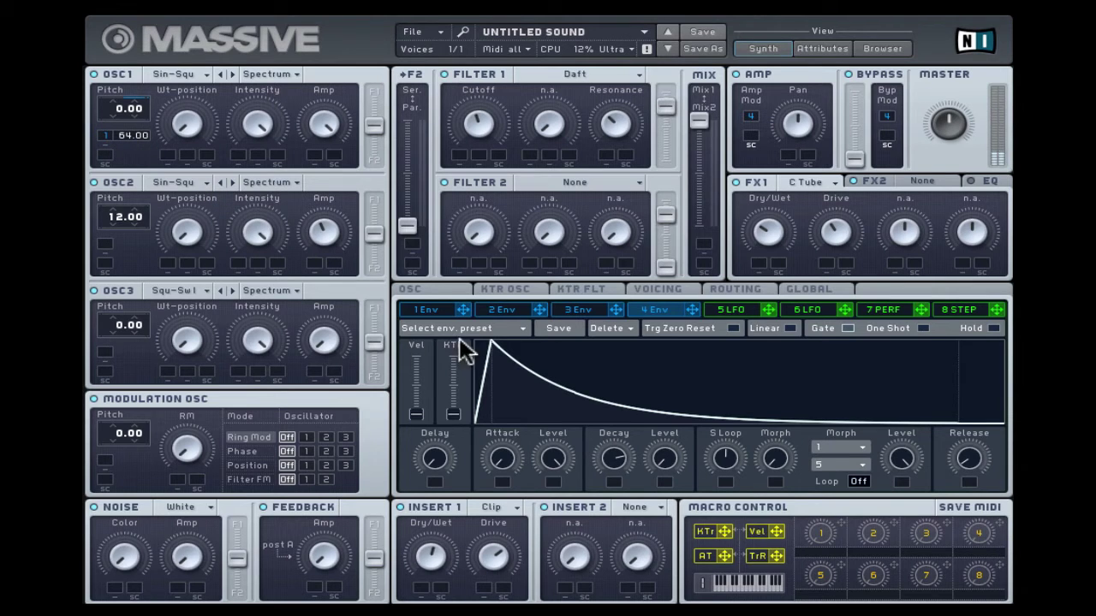
mouse_move(462, 309)
mouse_down()
mouse_move(182, 227)
mouse_move(107, 241)
mouse_up()
click(437, 305)
drag(664, 458, 632, 494)
drag(615, 457, 612, 492)
drag(558, 464, 553, 531)
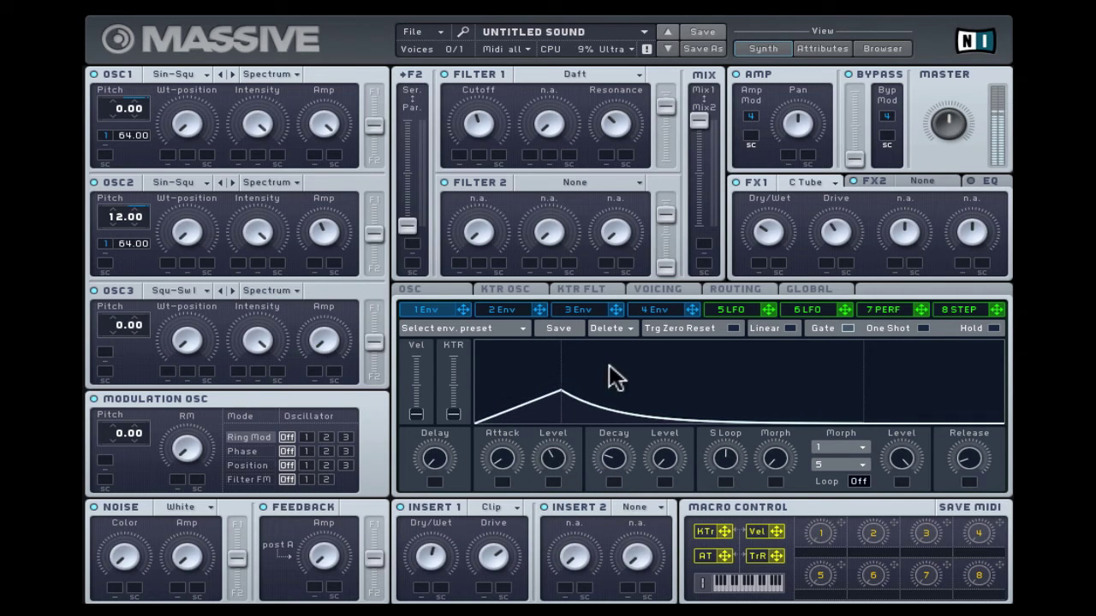
- Raise envelope 4's sustain to a high plateau
click(664, 309)
drag(661, 458, 659, 374)
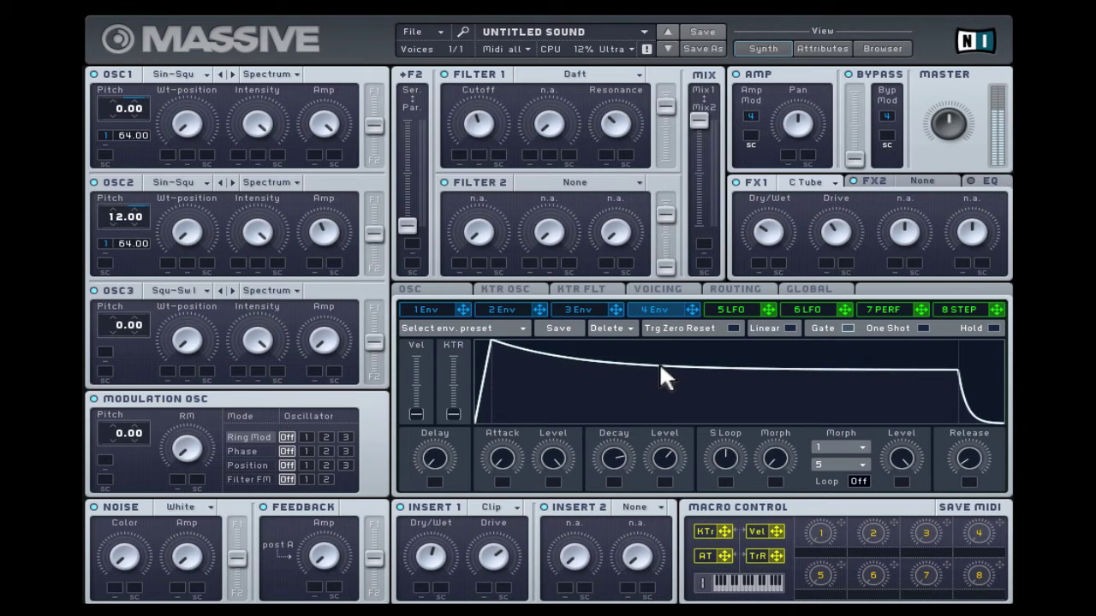
drag(661, 368, 661, 365)
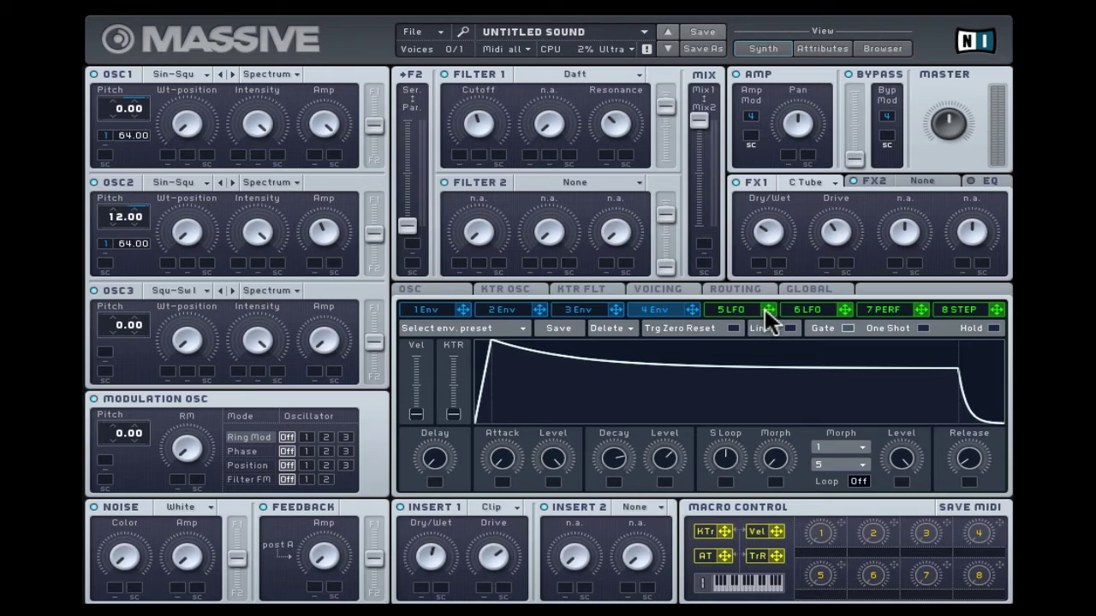
- Route LFO 5 to the Amp Mod slot and set its sine LFO's Amp amount
drag(764, 309, 747, 142)
click(723, 310)
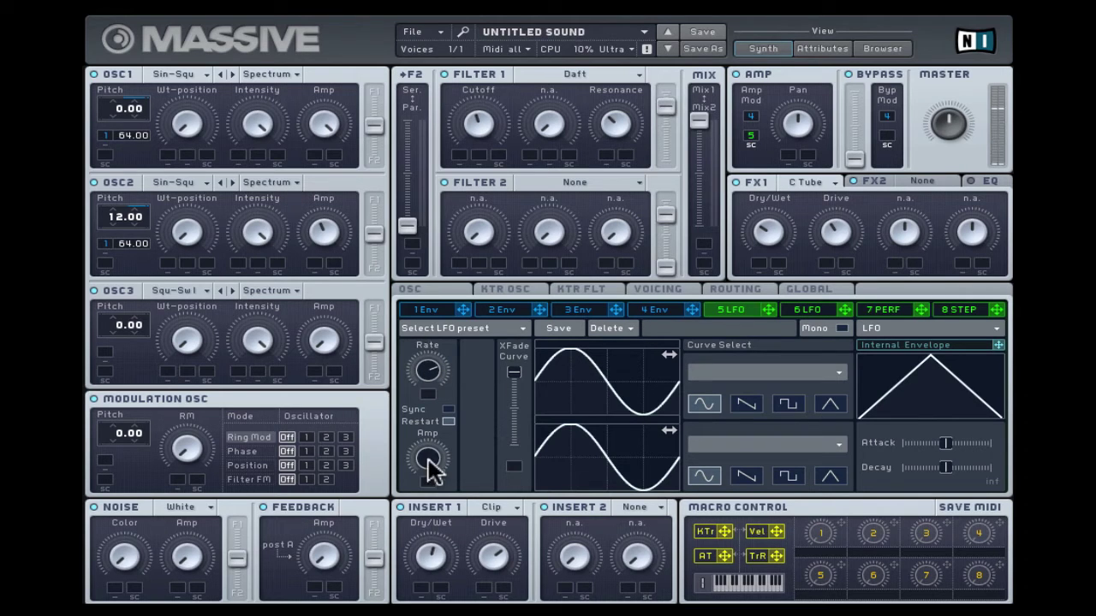
mouse_move(422, 534)
mouse_down()
mouse_move(426, 578)
mouse_move(419, 541)
mouse_up()
- Use a ±12 semitone pitch-bend range with Monorotate voicing and Legato Triller triggering, leaving Glide Time unchanged
click(451, 289)
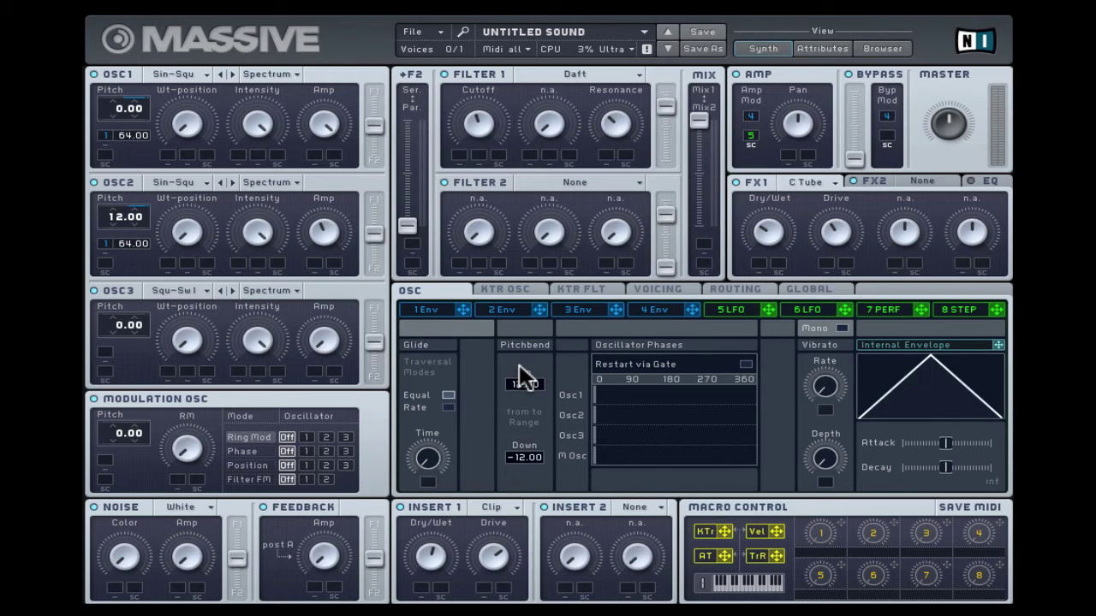
click(659, 293)
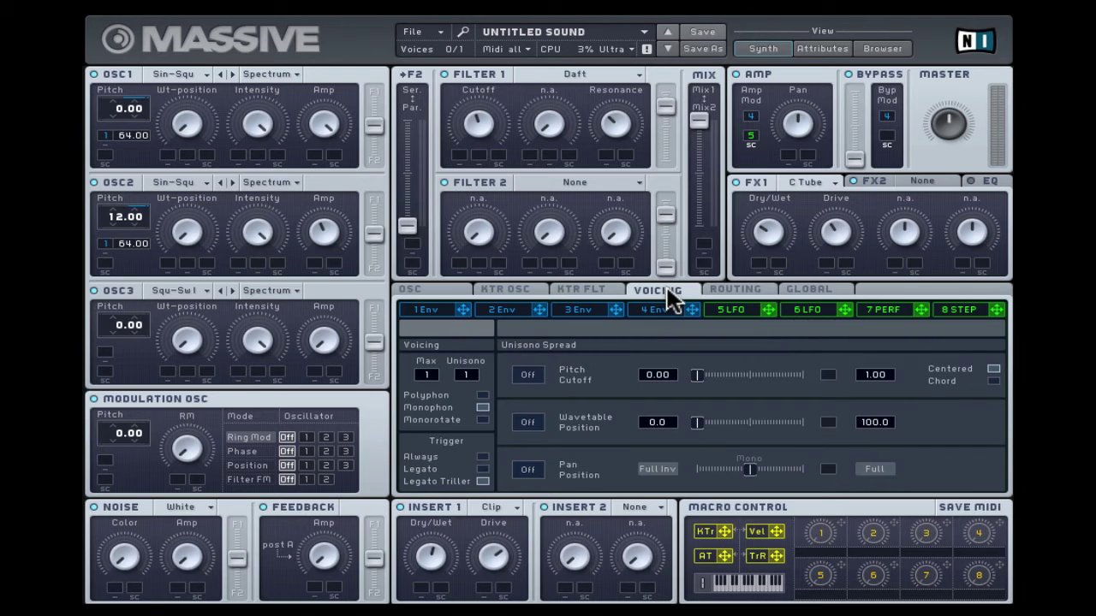
click(485, 420)
click(483, 481)
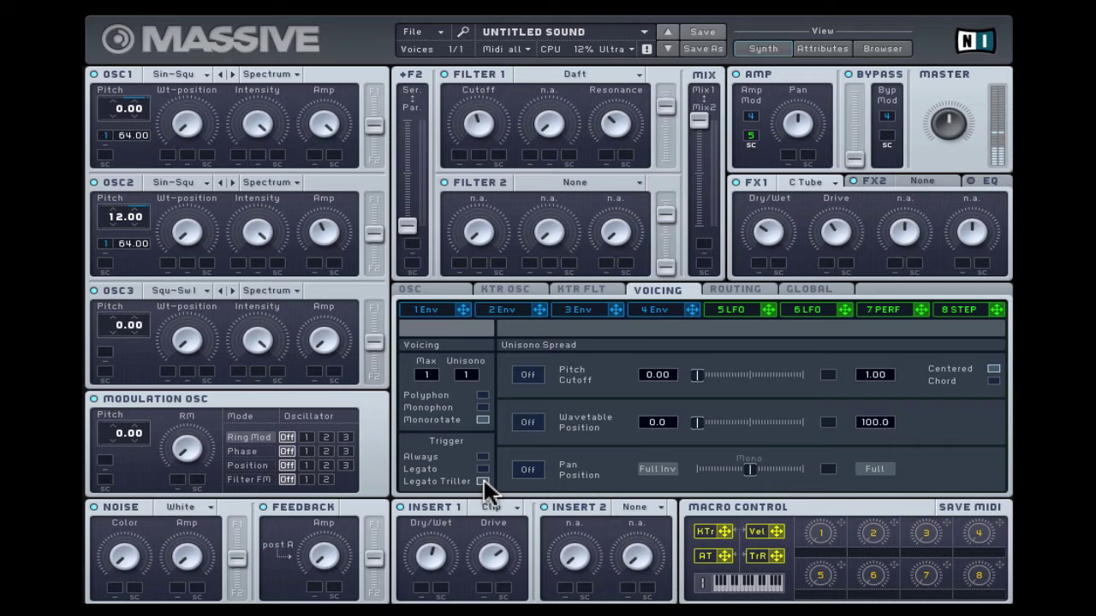
click(442, 289)
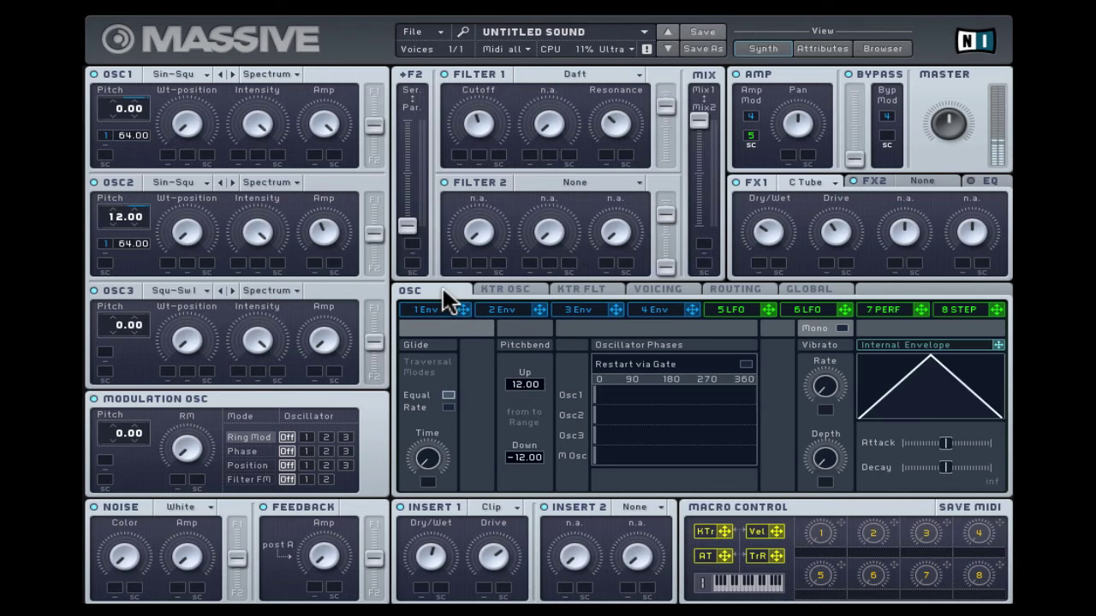
mouse_move(427, 453)
mouse_down()
mouse_move(428, 376)
mouse_move(432, 462)
mouse_up()
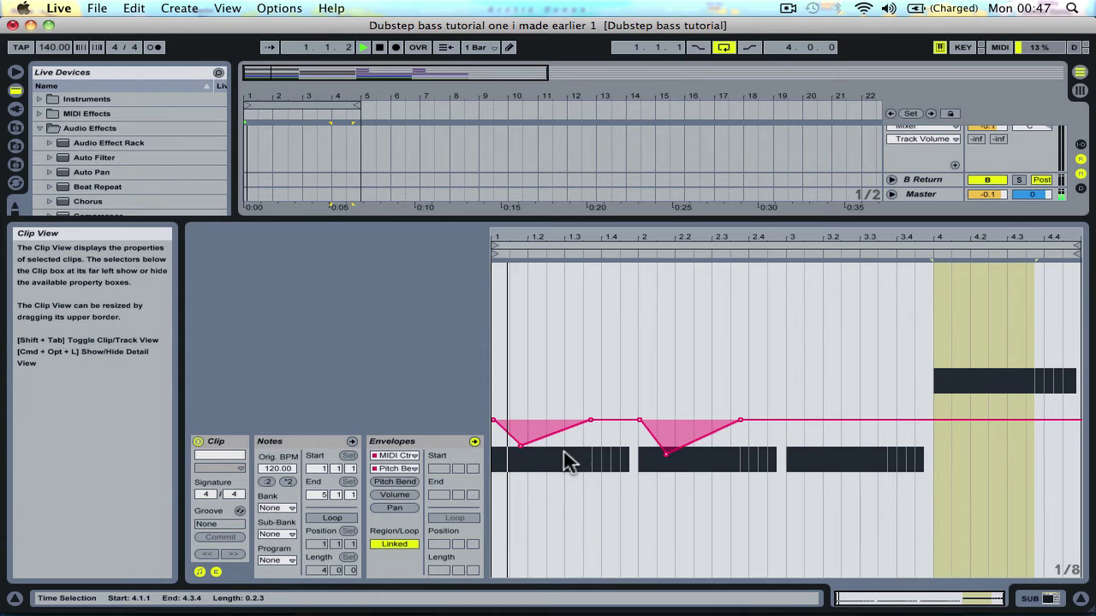
- Add pitch-bend breakpoints in the bar-3 note and bend its start upward
double_click(787, 419)
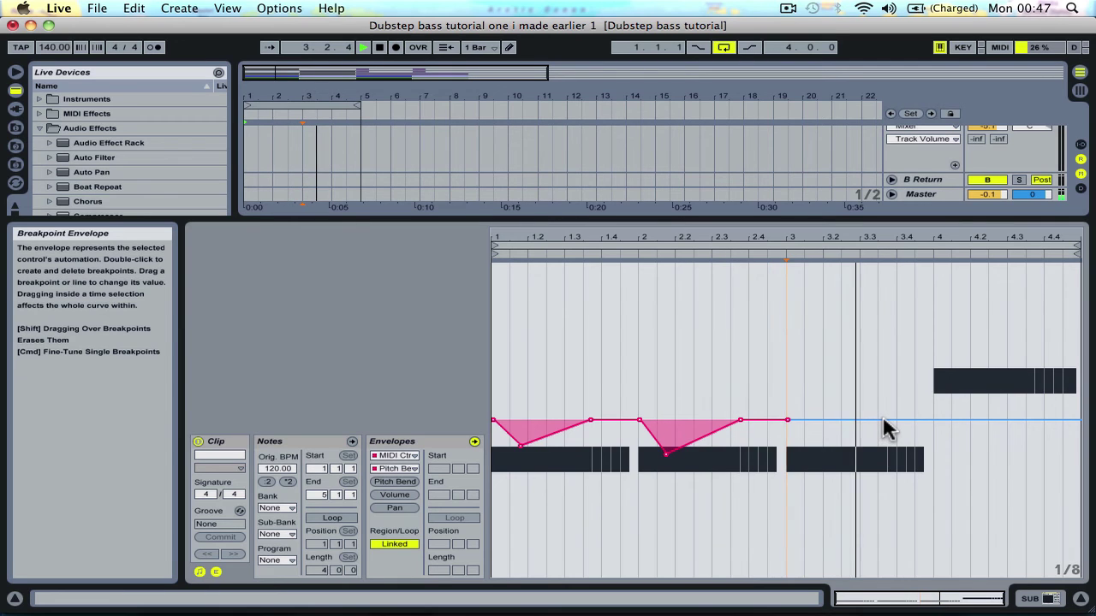
double_click(883, 420)
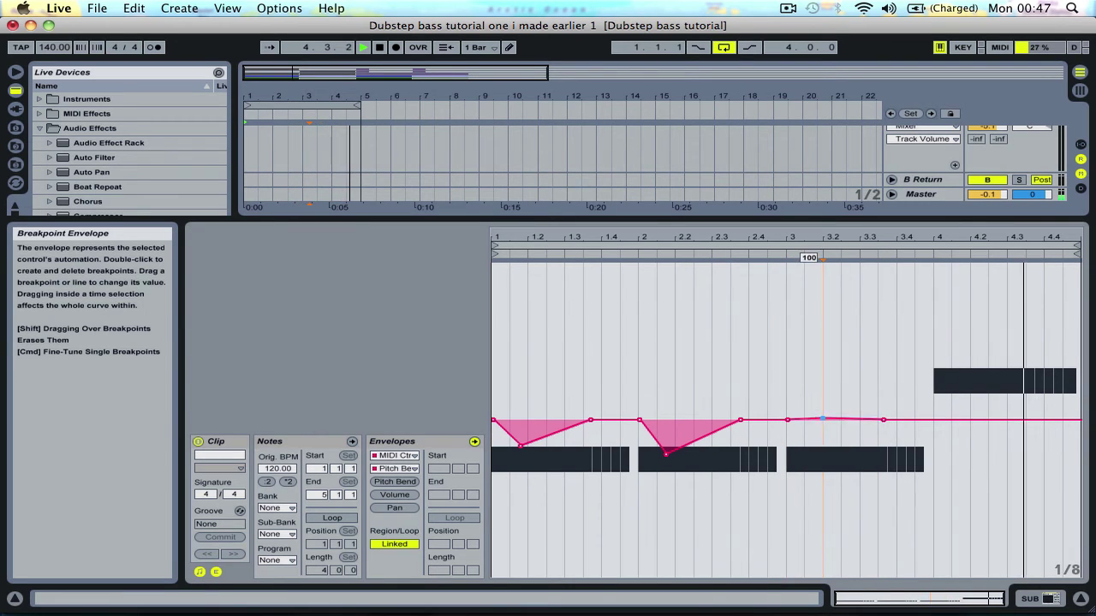
drag(789, 420, 787, 395)
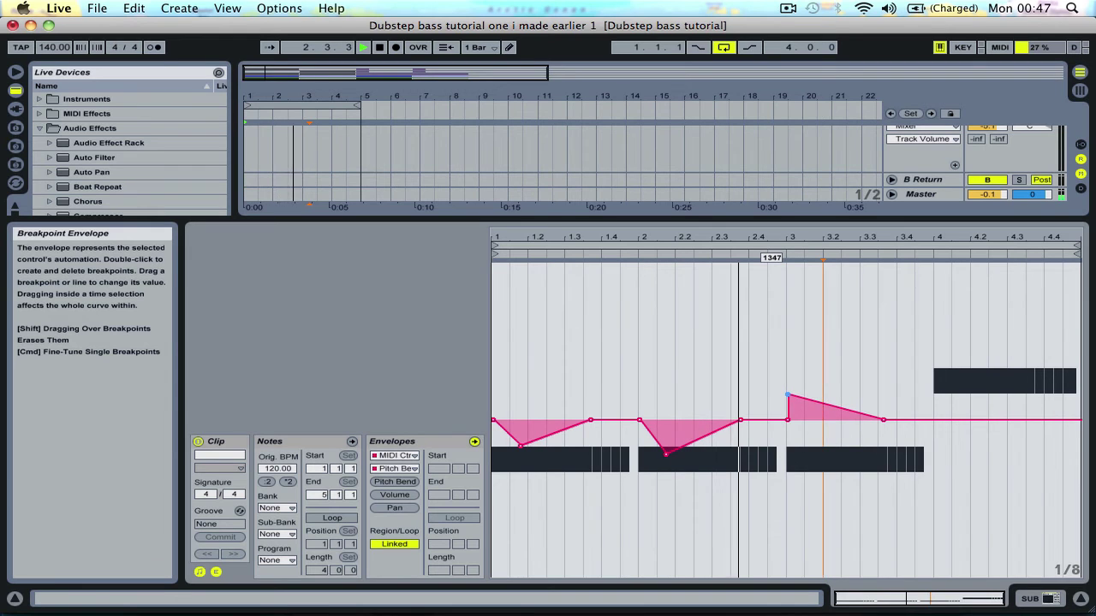
- Add breakpoints around the bar-4 note and dip the pitch down just after bar 4
click(934, 420)
click(1032, 420)
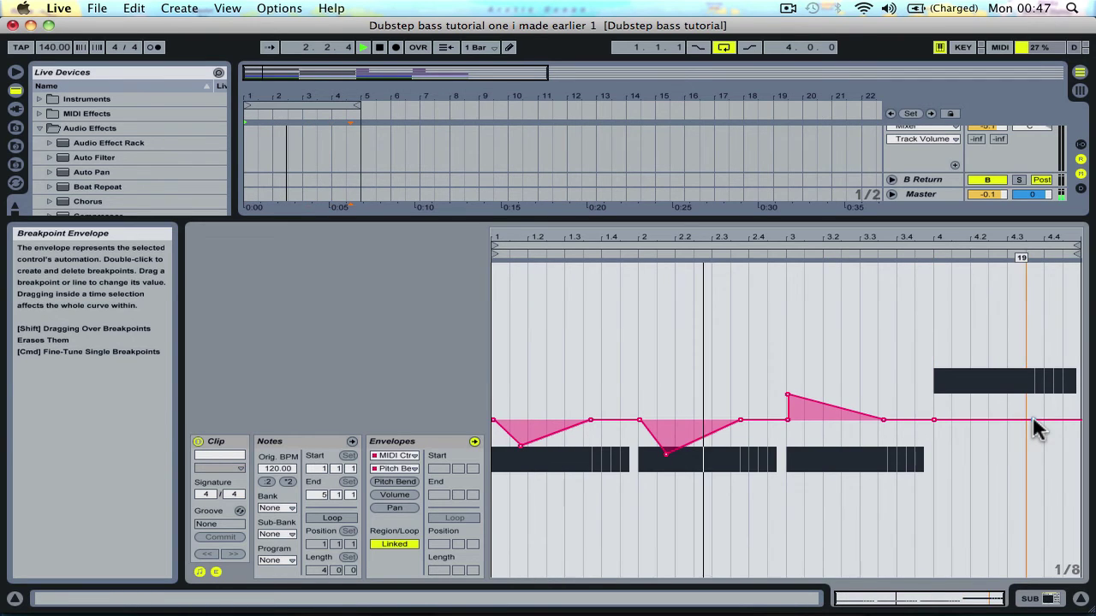
drag(978, 420, 935, 443)
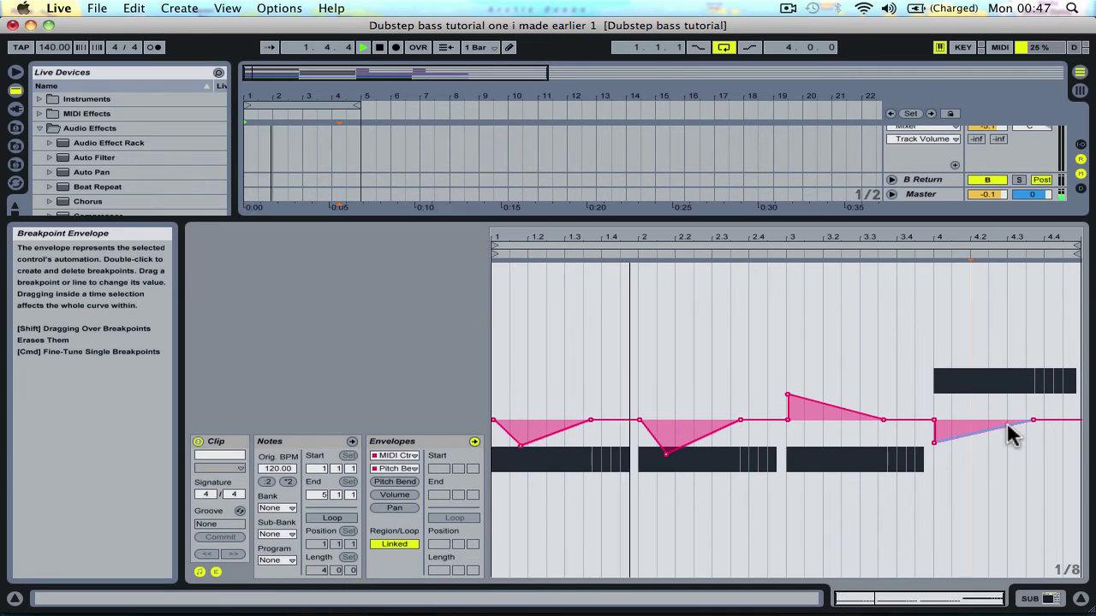
drag(1033, 419, 1003, 417)
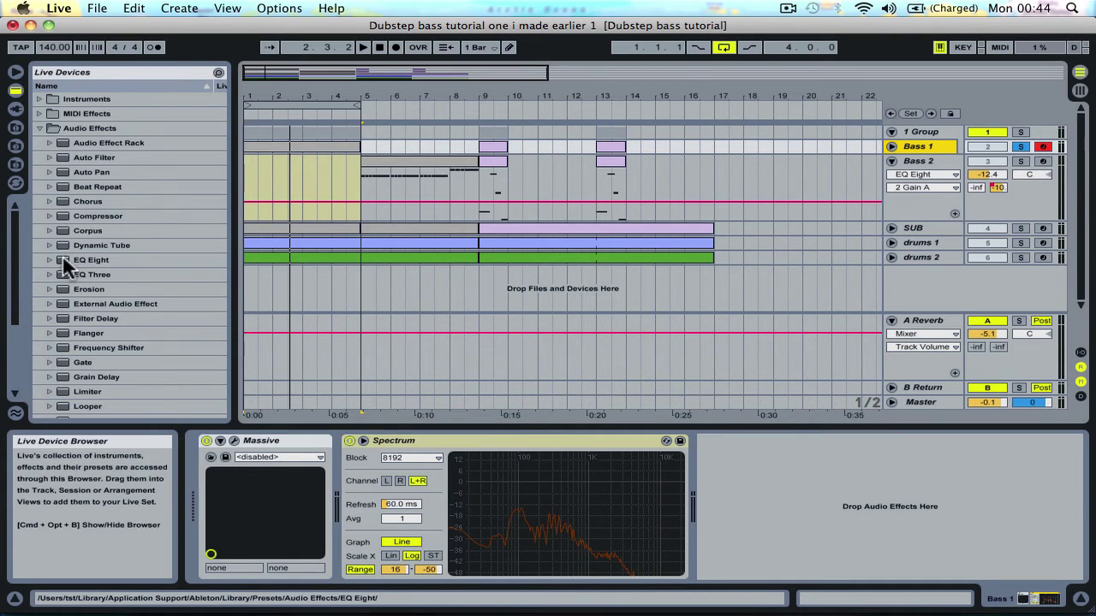
- Insert an EQ Eight on Bass 1 between Massive and Spectrum, then start playback
drag(62, 261, 924, 149)
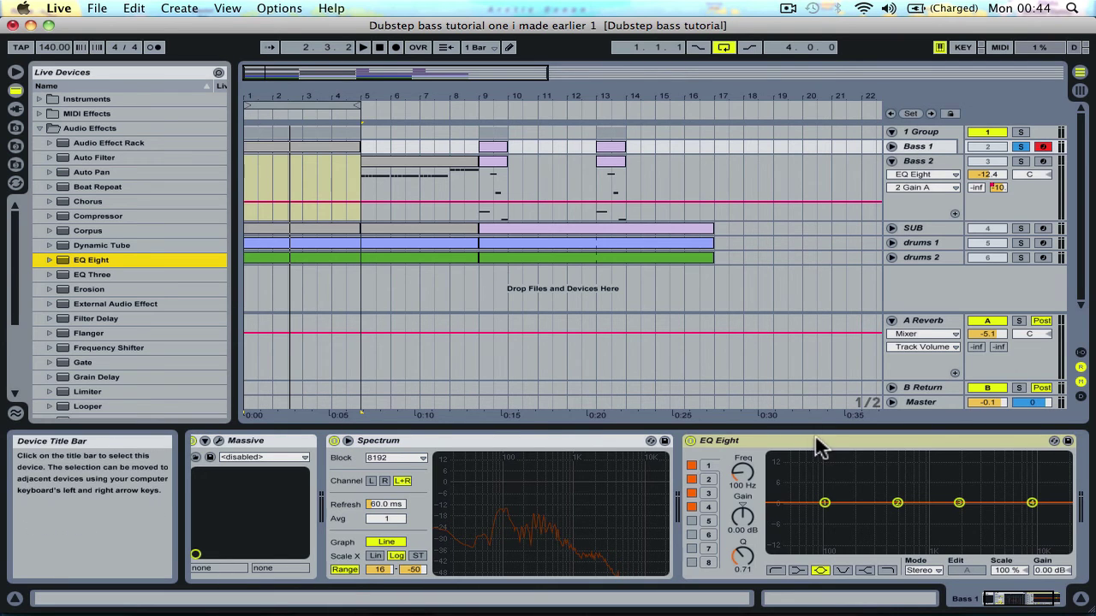
drag(818, 444, 344, 440)
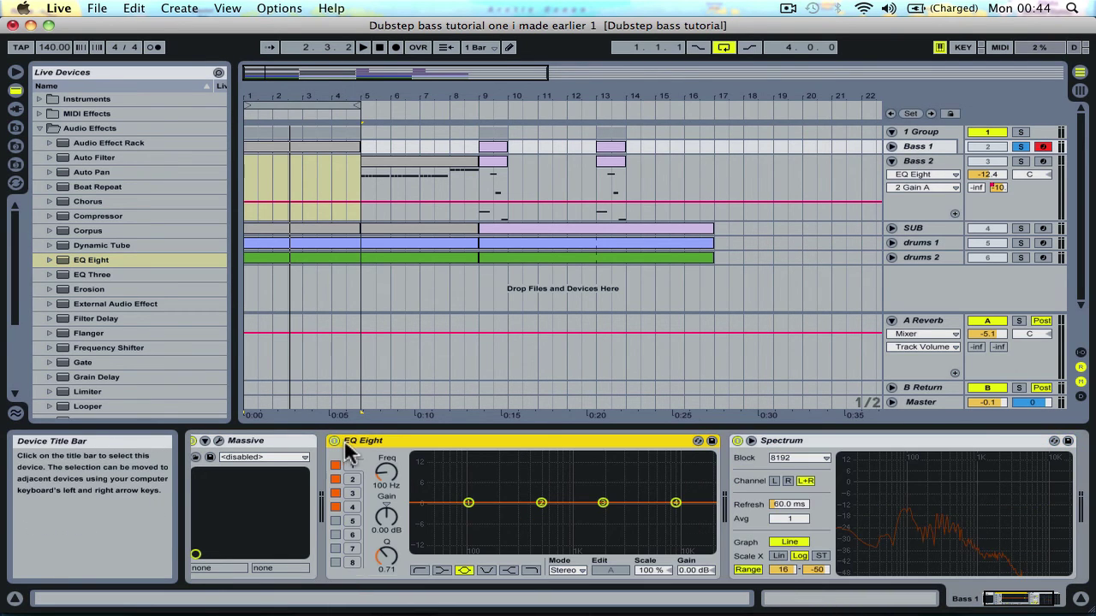
key(space)
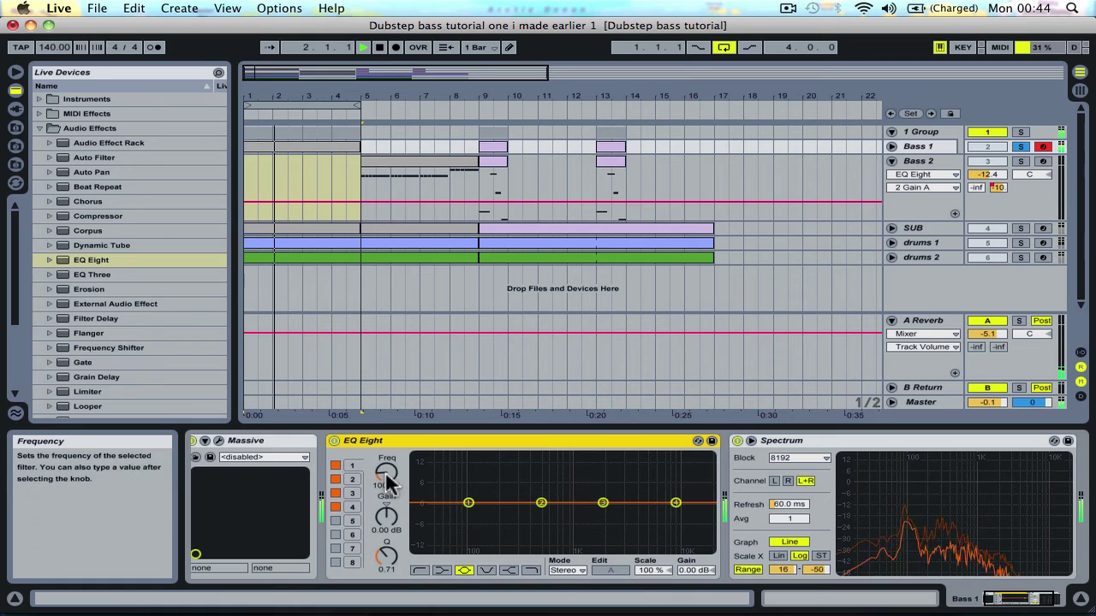
- Make EQ band 1 a low-cut around 153 Hz, tuning it by ear with the SUB track soloed
click(419, 571)
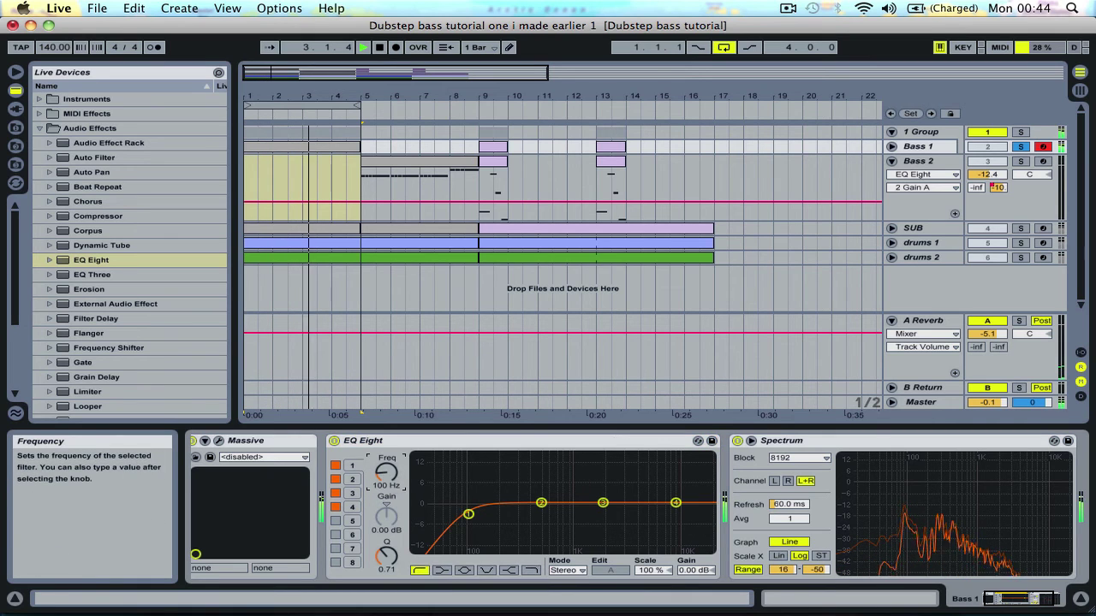
mouse_move(386, 471)
mouse_down()
mouse_move(386, 457)
mouse_move(390, 480)
mouse_up()
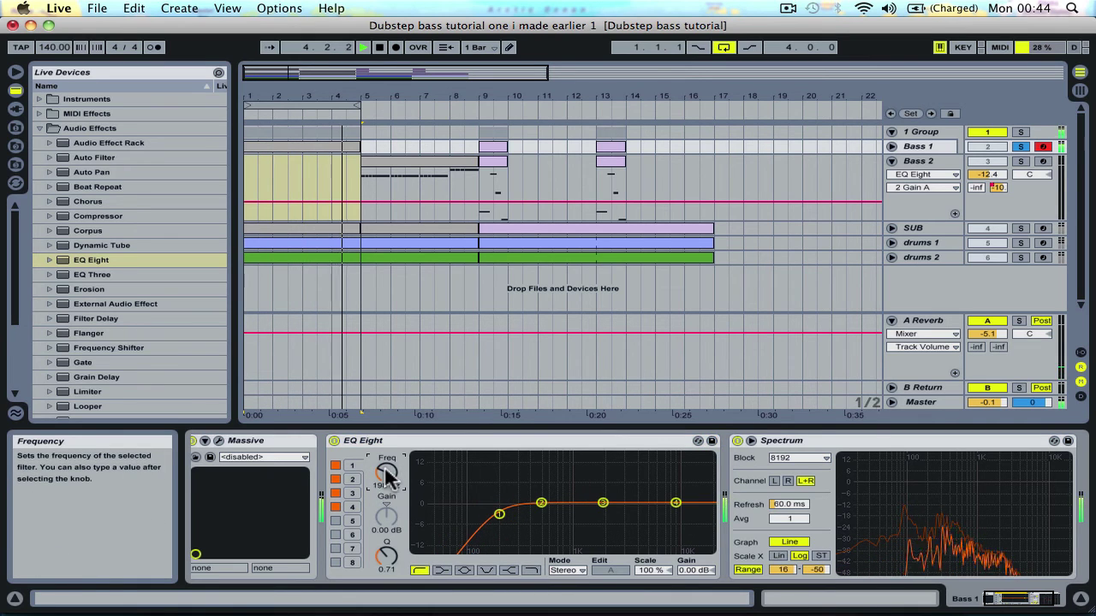
click(1021, 229)
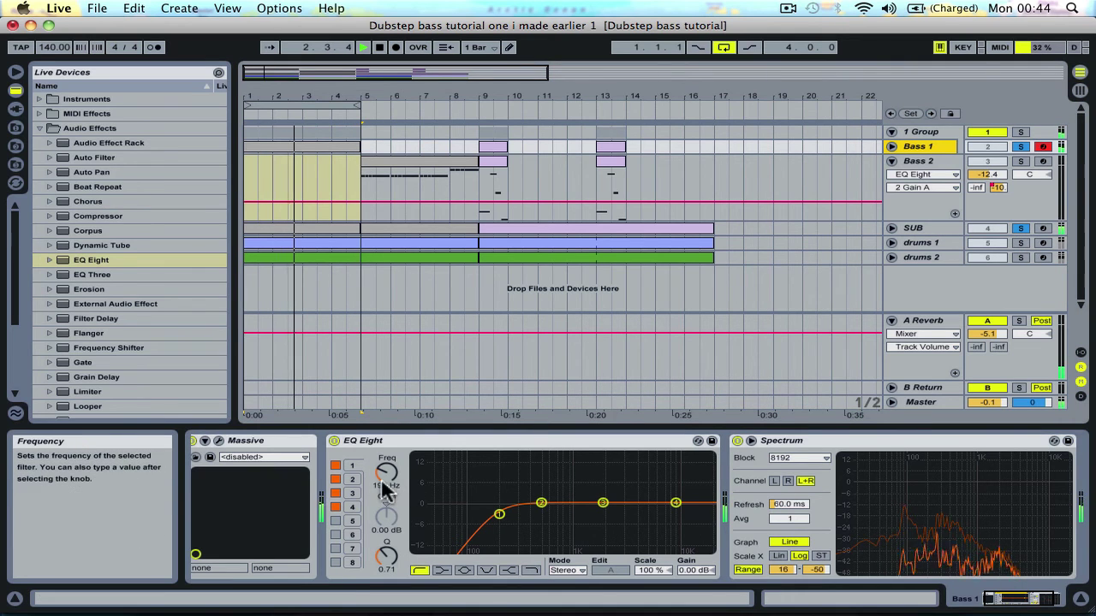
mouse_move(385, 490)
mouse_down()
mouse_move(385, 523)
mouse_move(384, 491)
mouse_up()
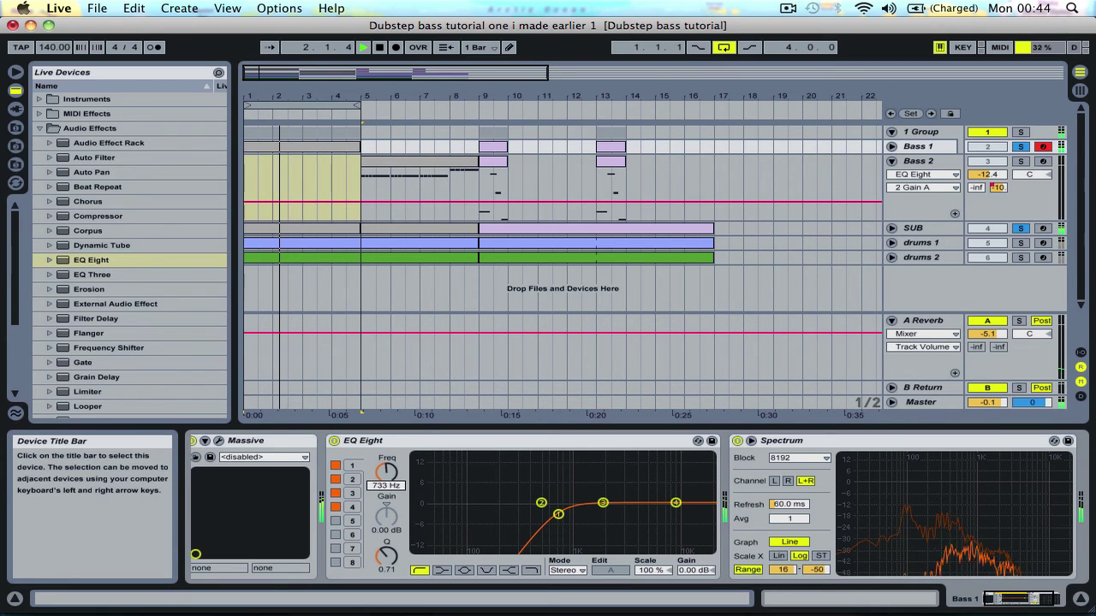